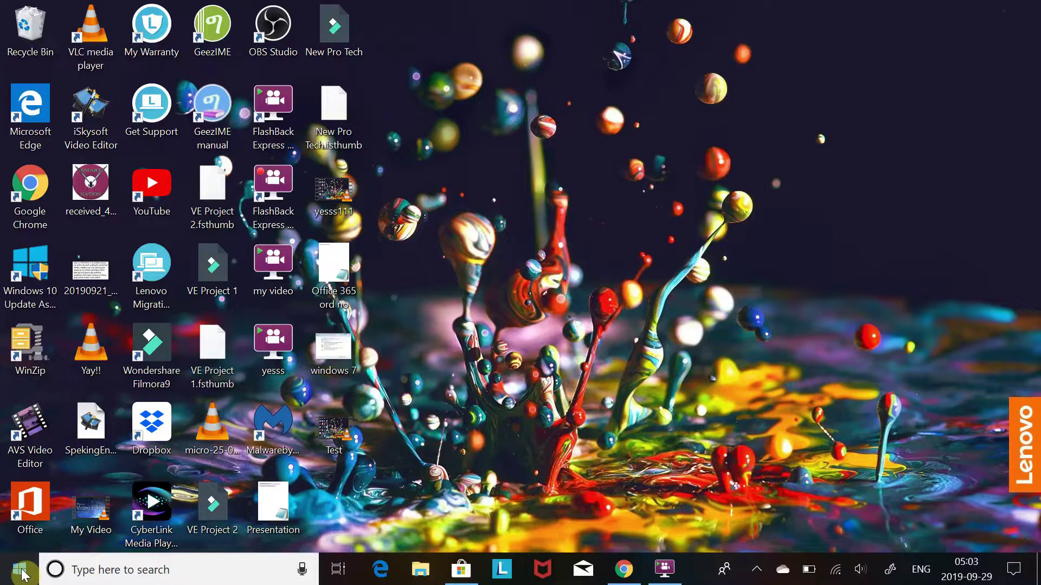
View the Advanced options of Windows Update in the Update & Security settings and return to the previous page.
click(21, 570)
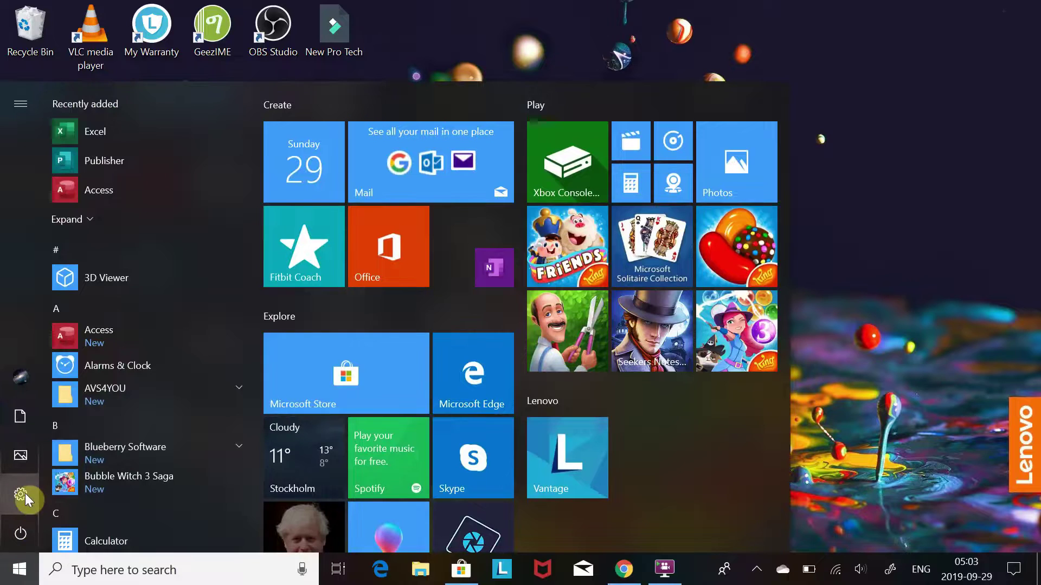
click(21, 494)
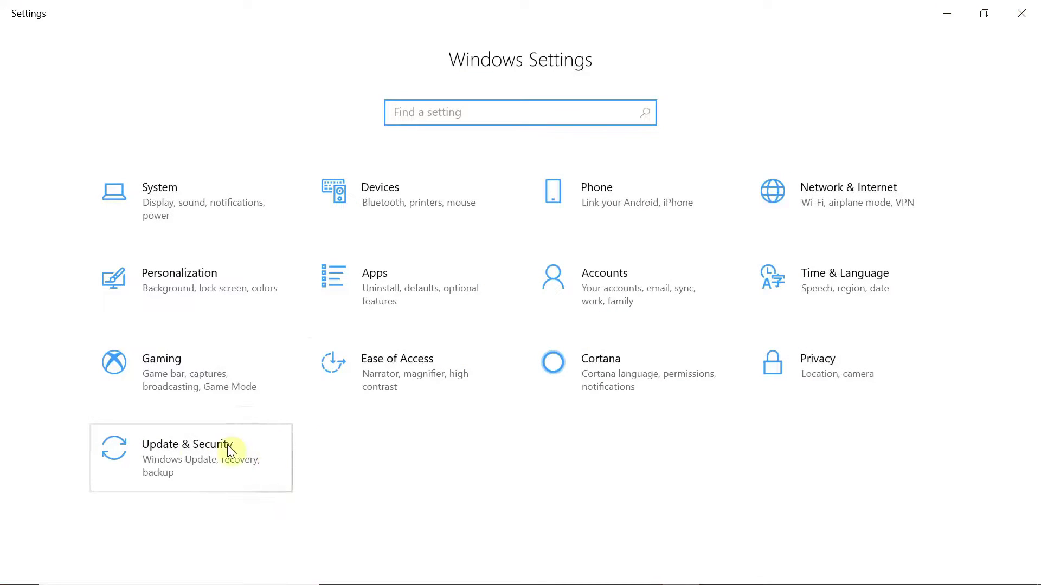
click(187, 467)
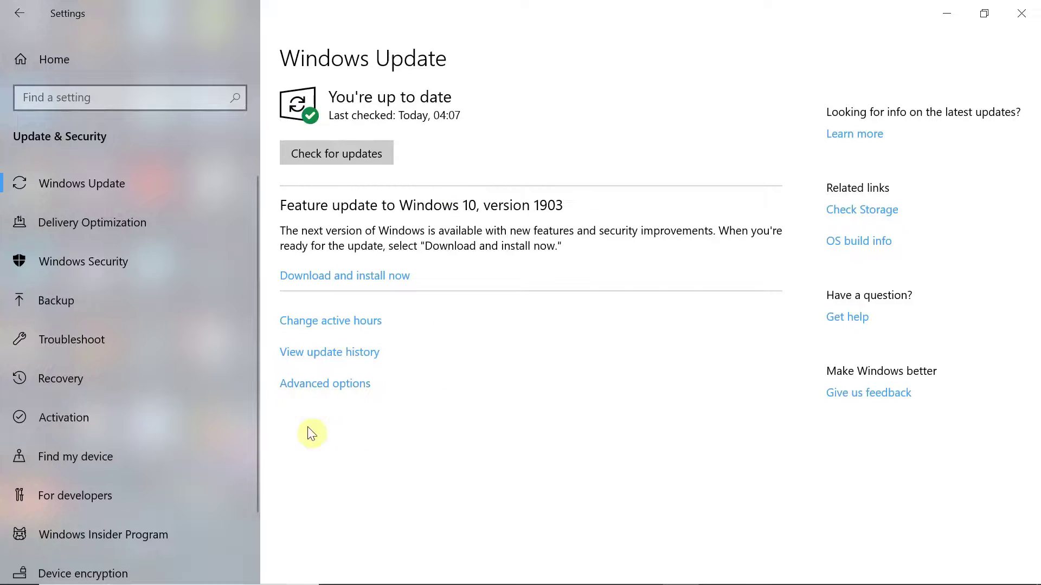
click(324, 384)
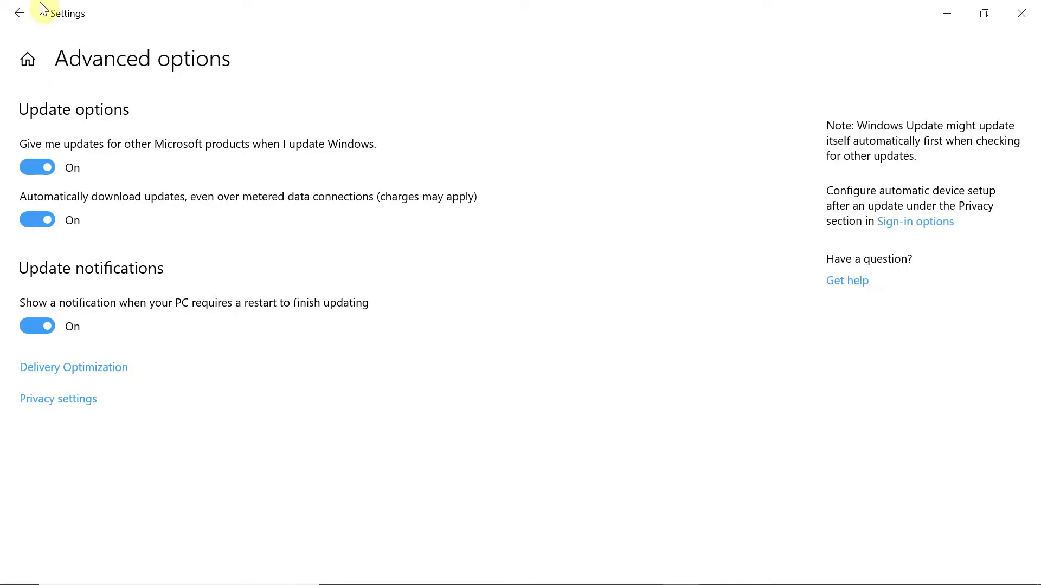
click(23, 20)
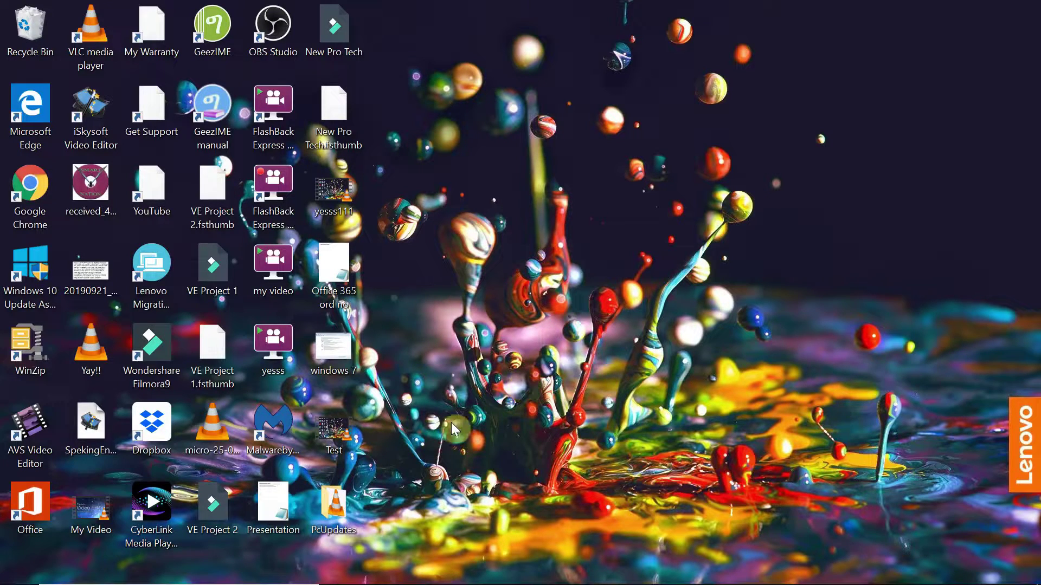
Open the Windows Security page in the Update & Security section of Windows Settings.
click(19, 575)
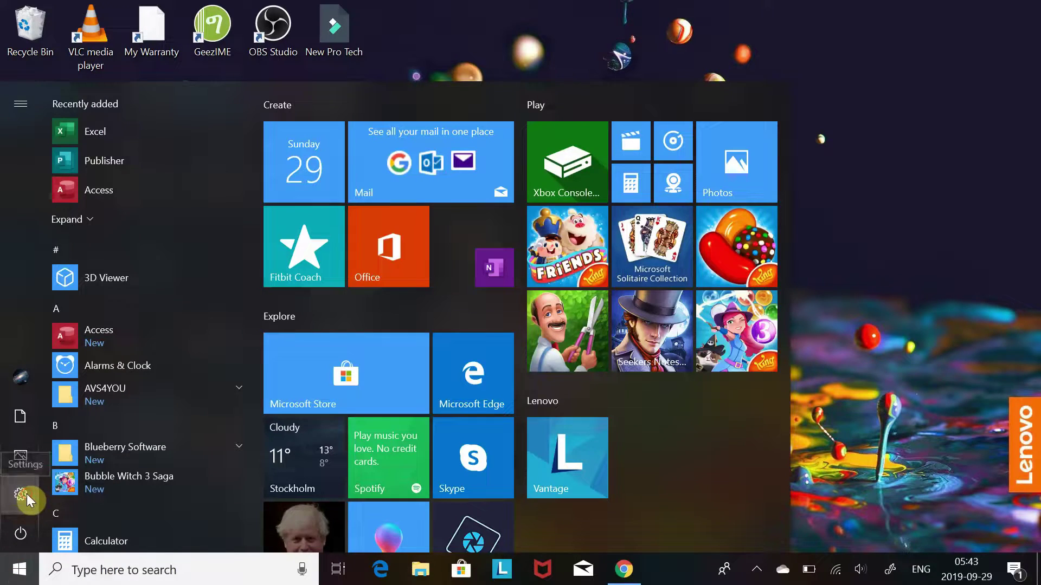
click(20, 495)
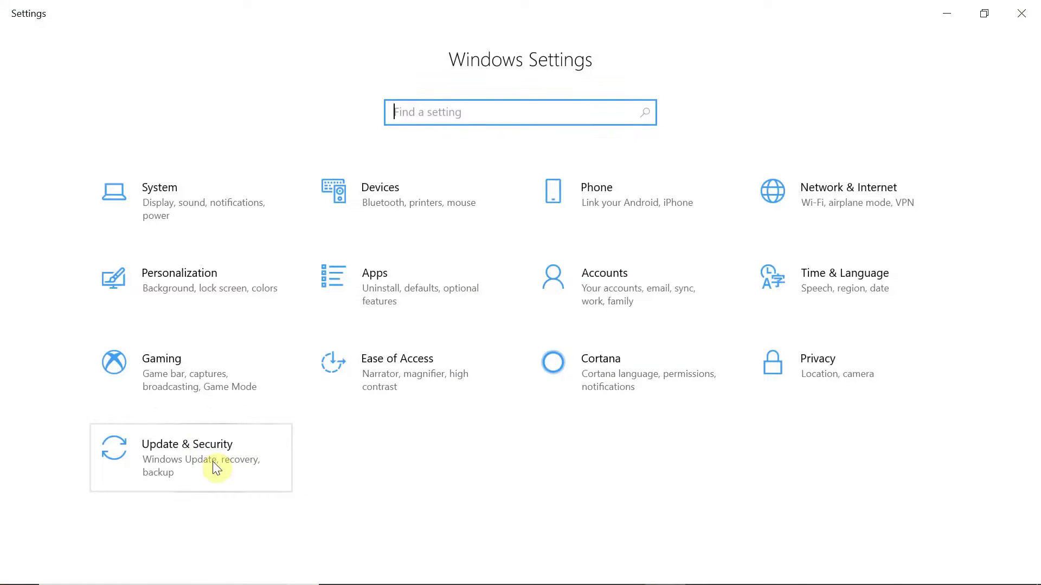
click(213, 461)
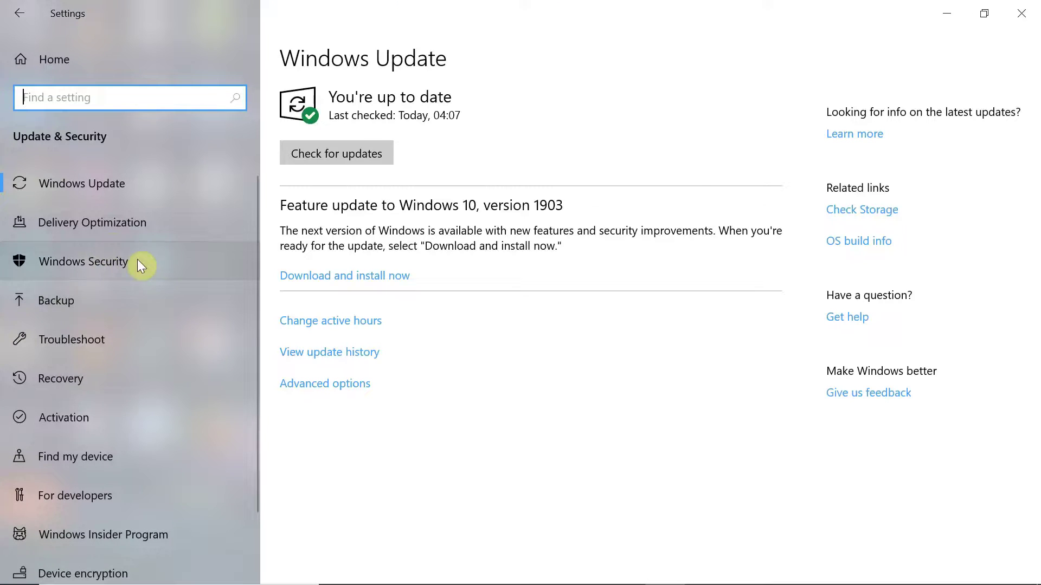
click(116, 263)
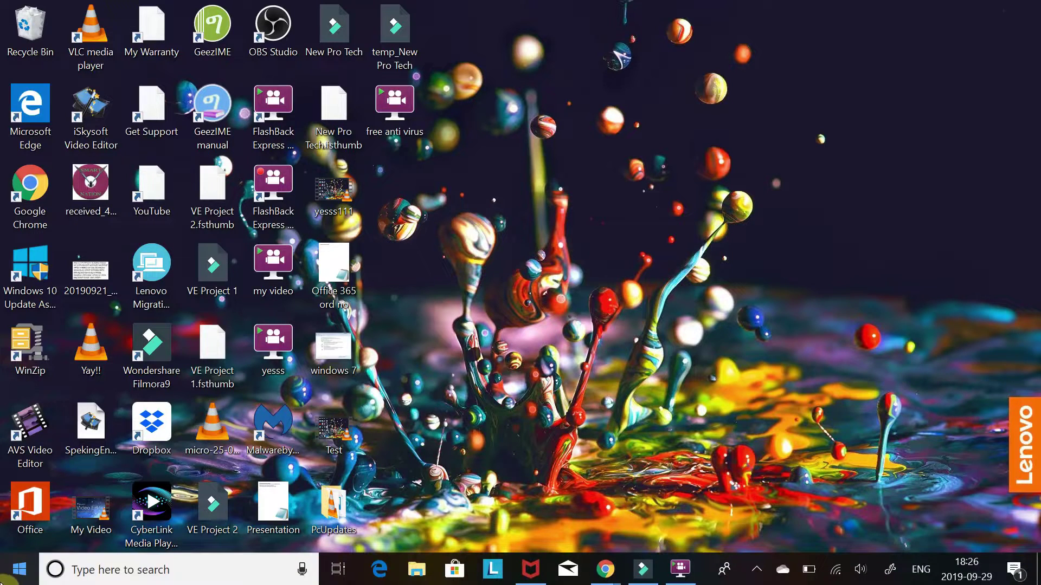
Starting again from the desktop, bring up Virus & threat protection through the Windows Security page of Update & Security.
click(14, 578)
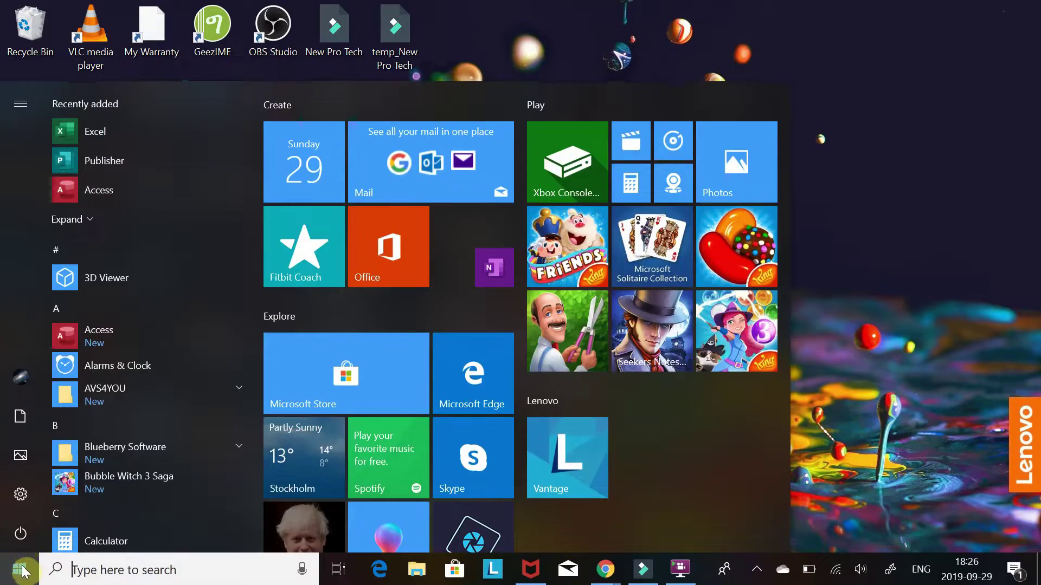
click(24, 497)
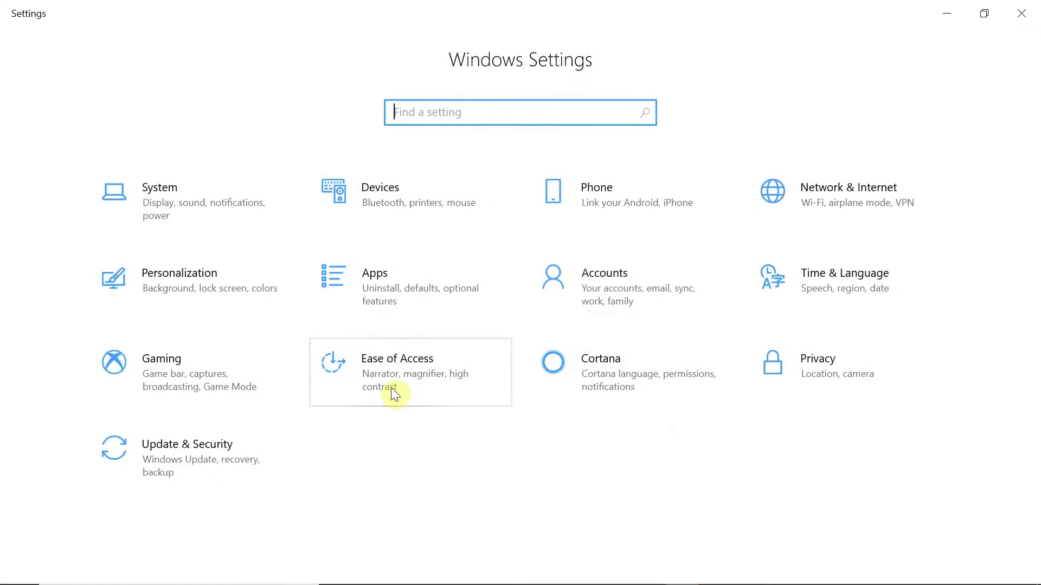
click(207, 460)
click(130, 277)
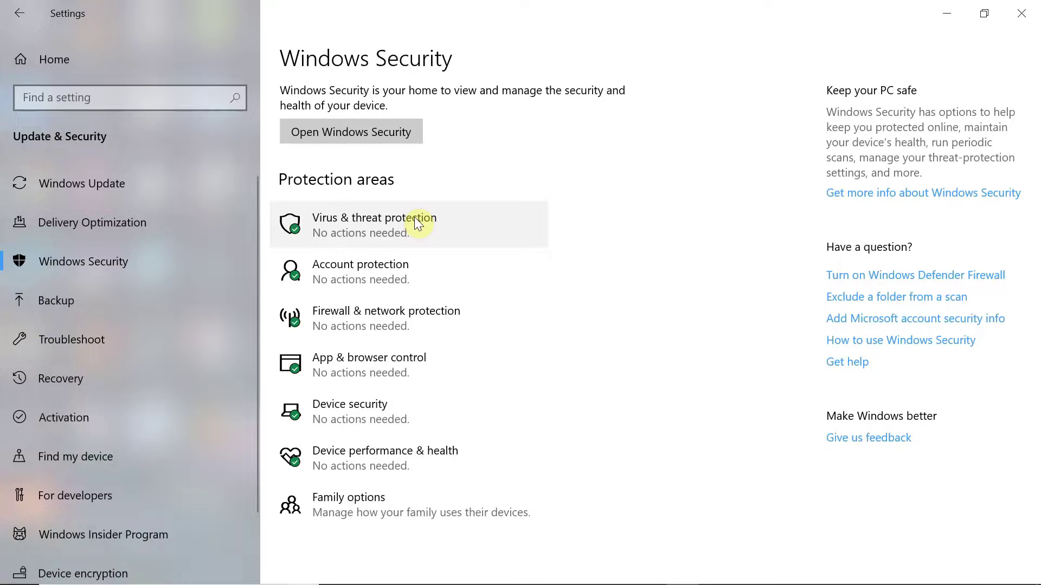
click(386, 226)
Open the Virus & threat protection settings for management and review Real-time protection, Cloud-delivered protection and Automatic sample submission.
scroll(395, 368, down, 3)
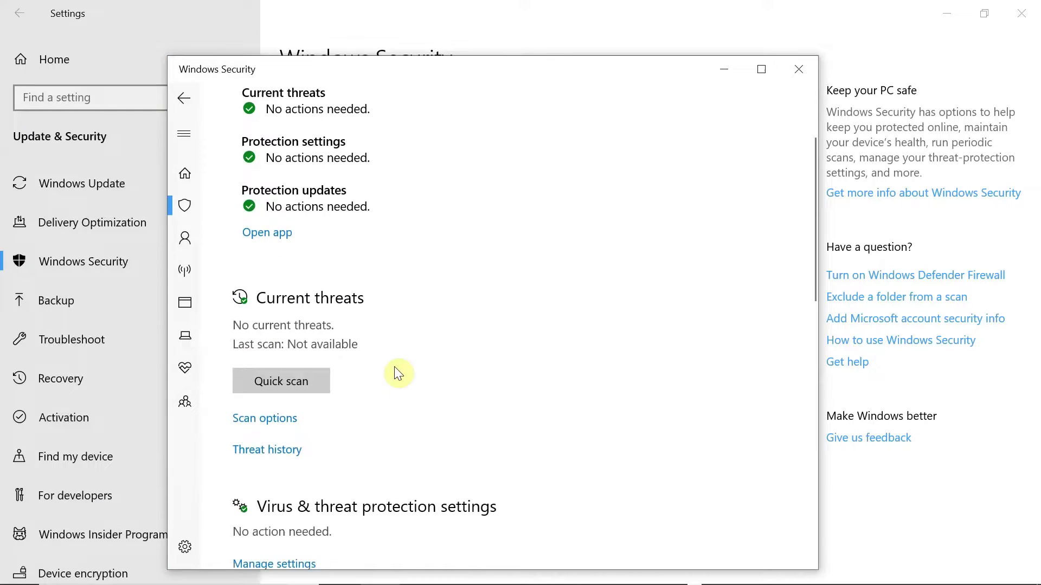
scroll(399, 373, down, 1)
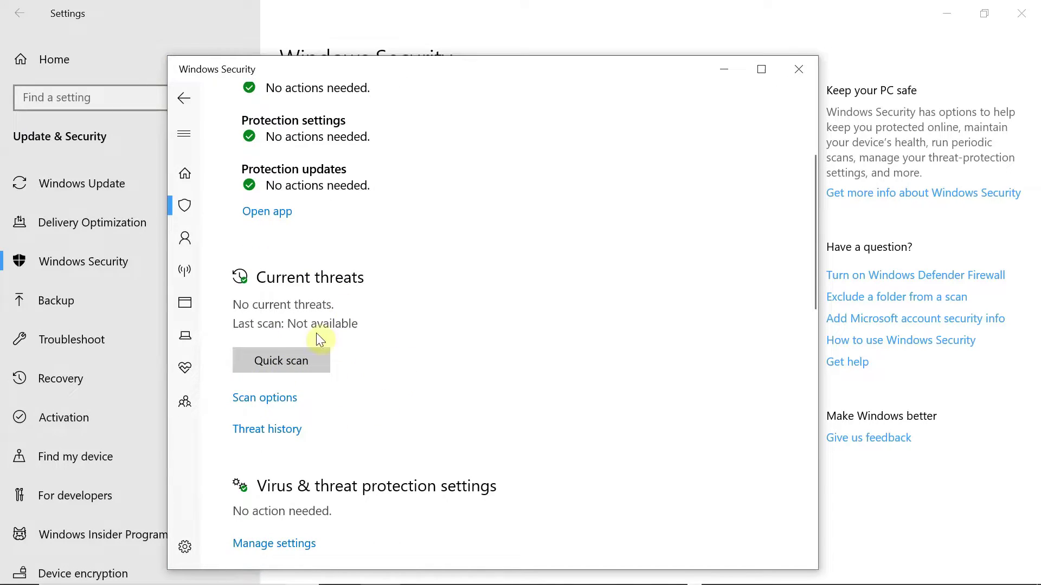
scroll(371, 416, down, 1)
scroll(371, 416, down, 3)
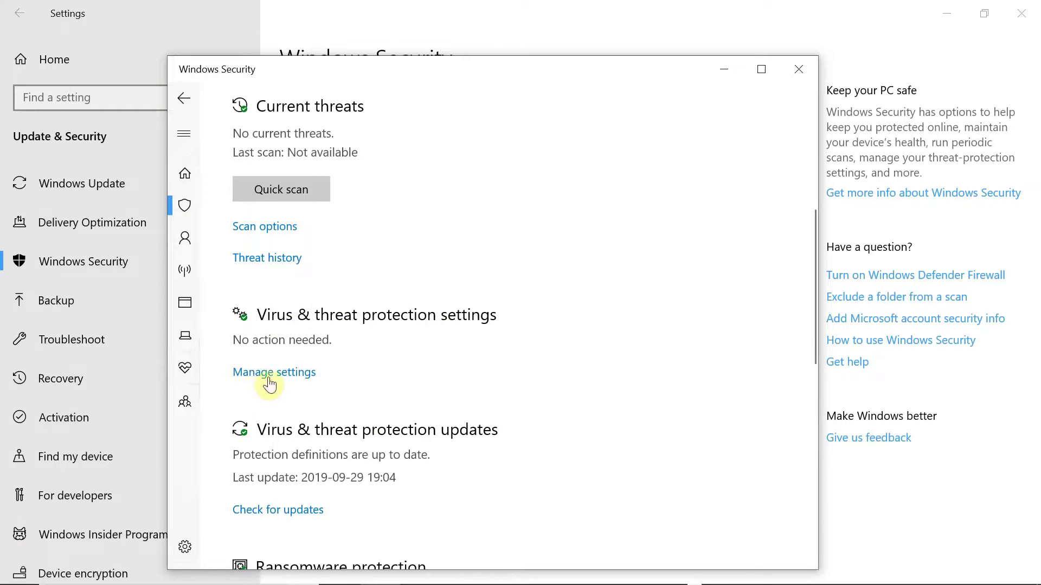
click(295, 372)
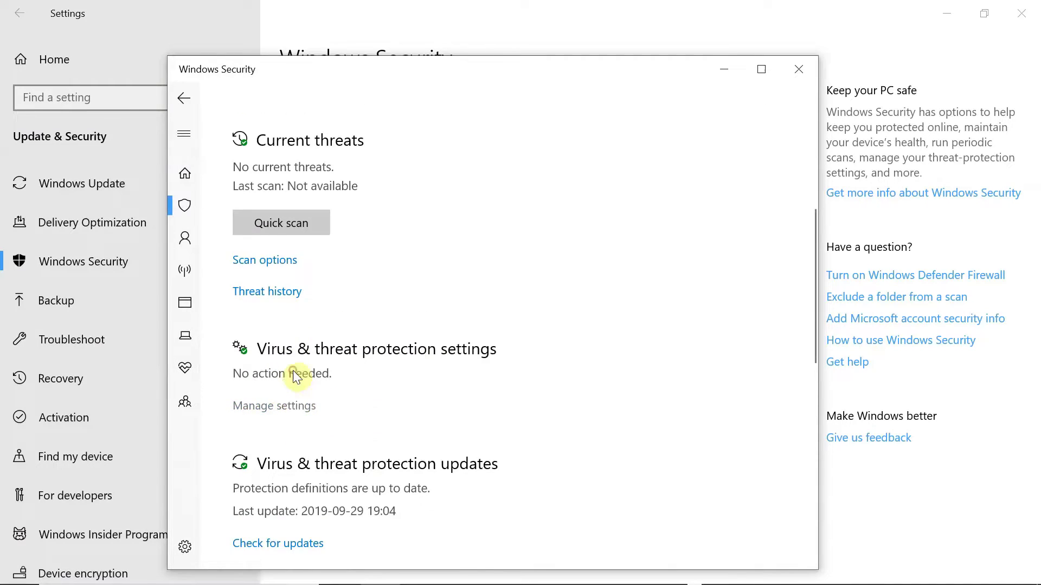
scroll(411, 343, down, 2)
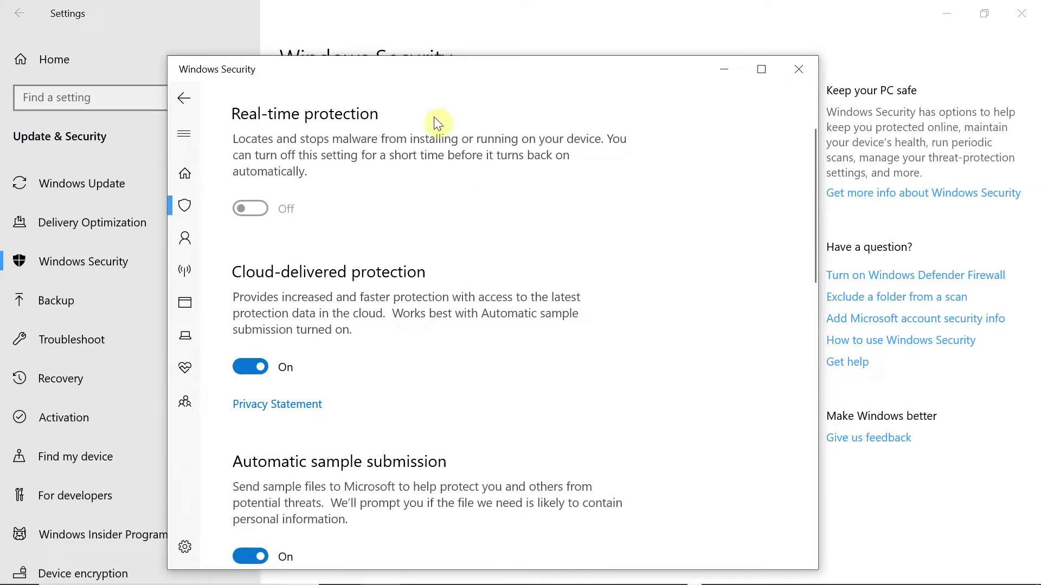
scroll(453, 374, down, 2)
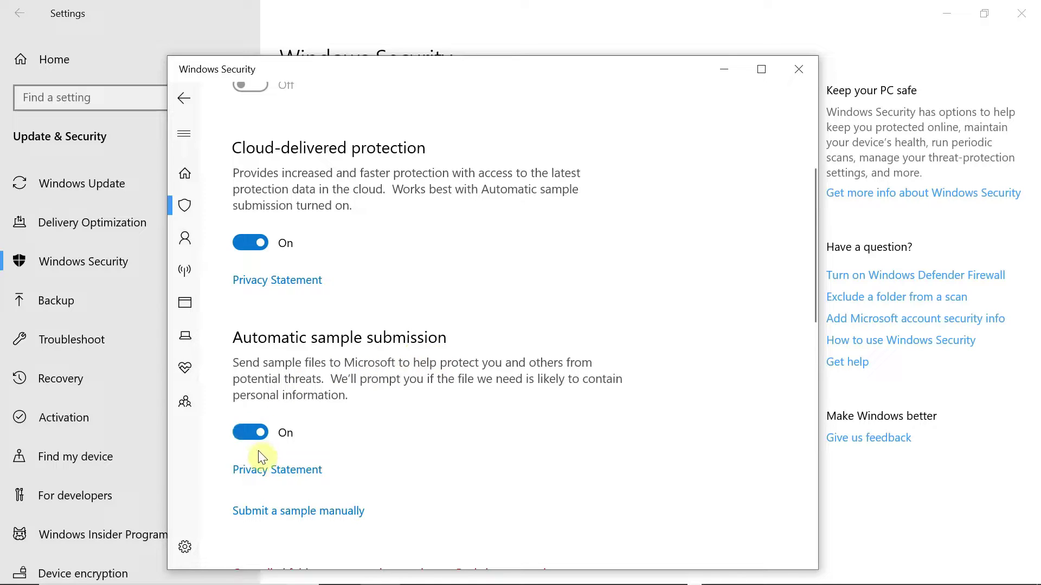
scroll(382, 394, up, 3)
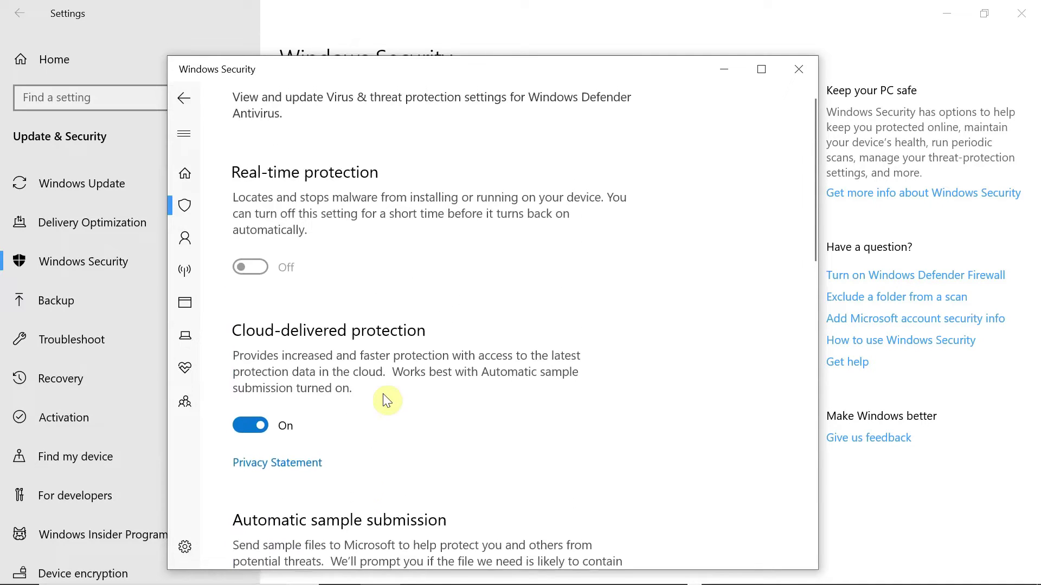
scroll(383, 394, down, 2)
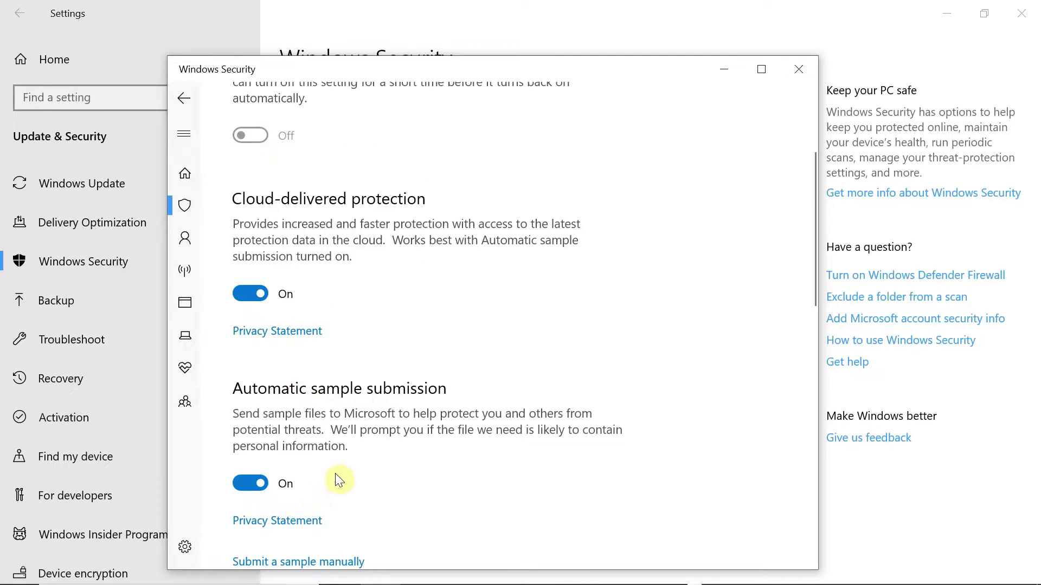
scroll(462, 362, up, 1)
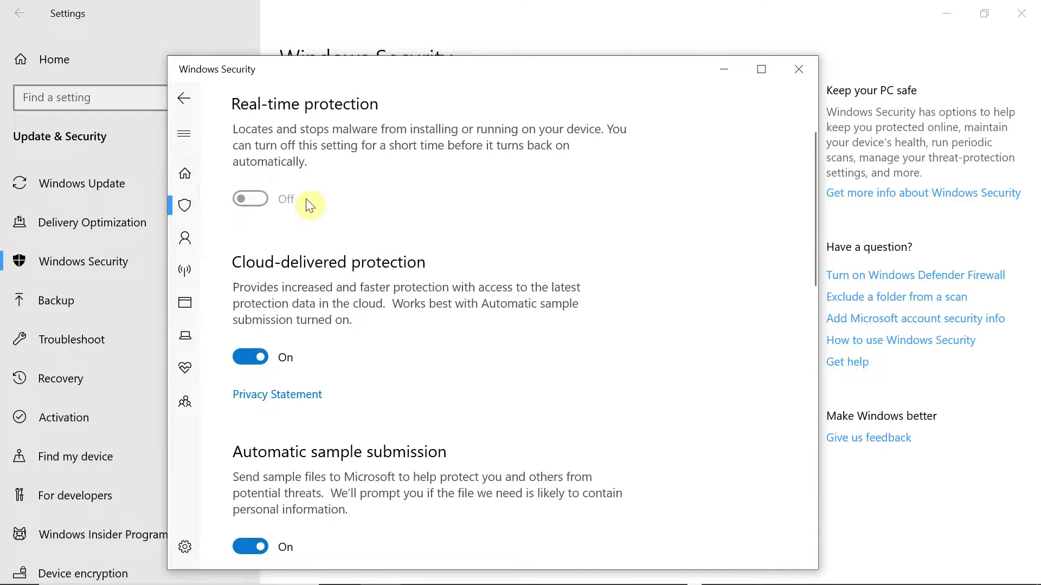
Switch to McAfee LiveSafe, check the Device Status list including Real-Time Scanning and Firewall, and minimize the window.
mouse_move(557, 576)
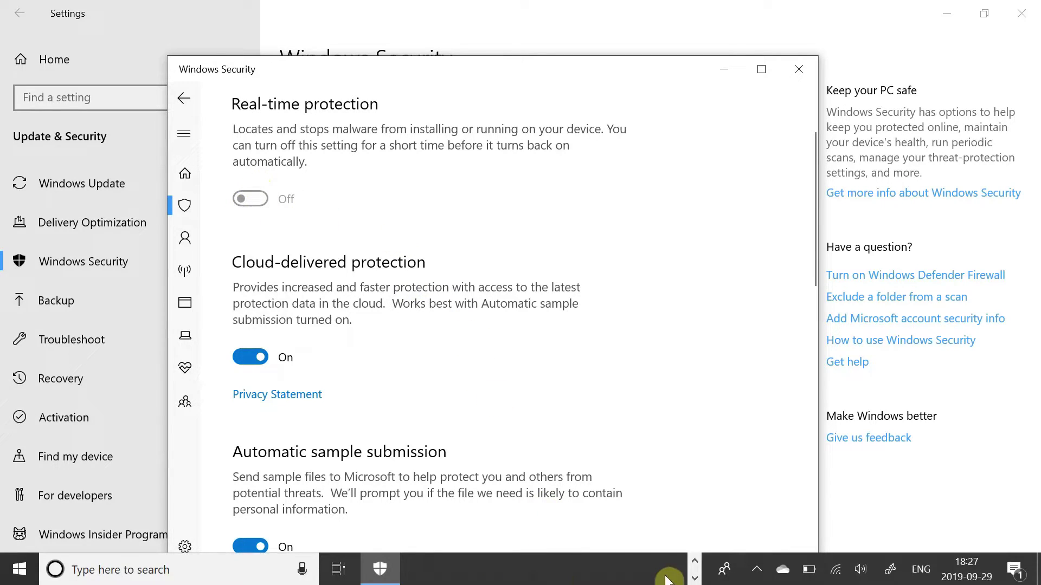
click(695, 563)
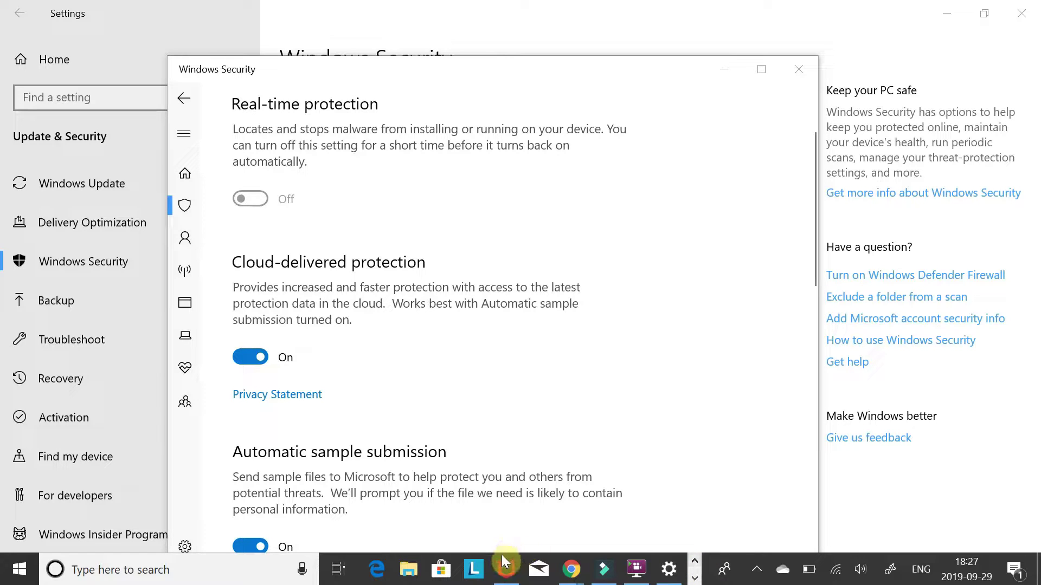
click(507, 569)
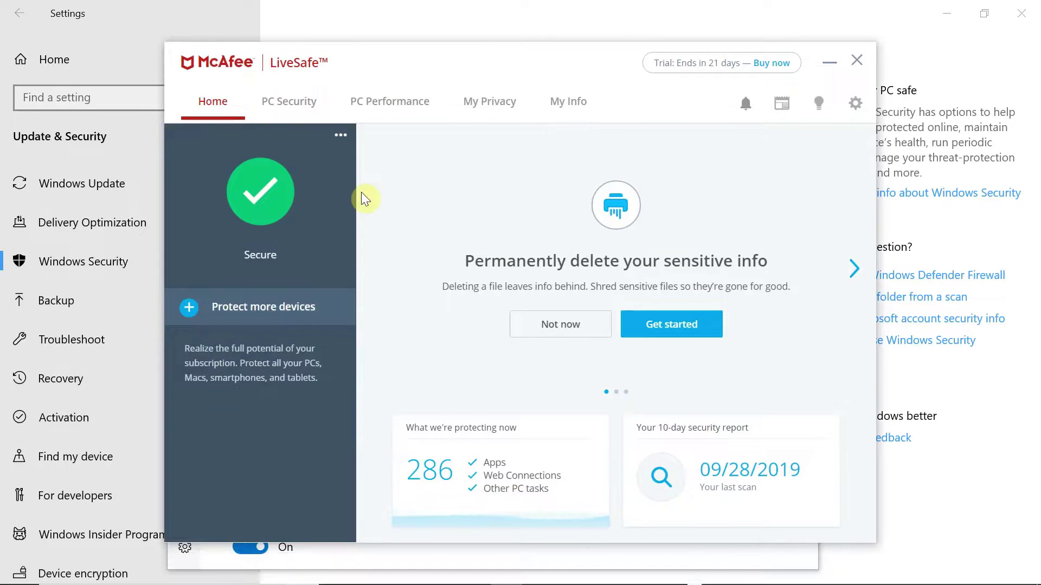
click(339, 135)
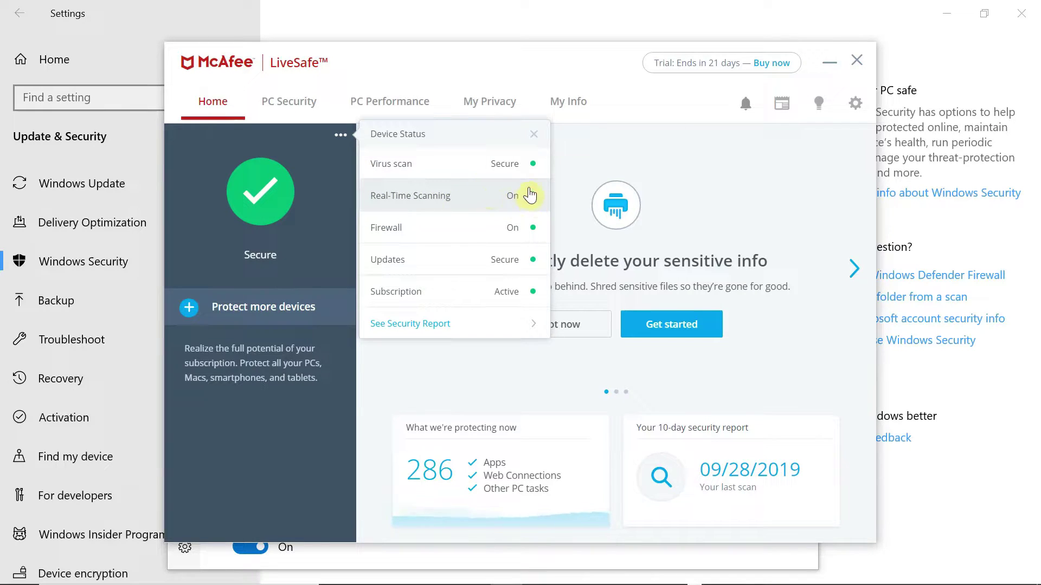
click(681, 178)
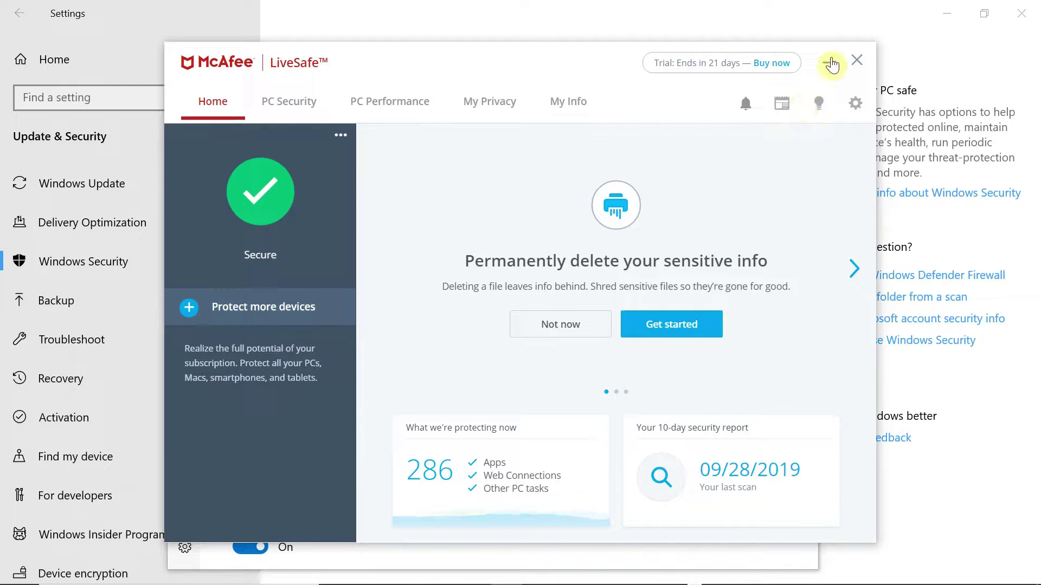
click(831, 64)
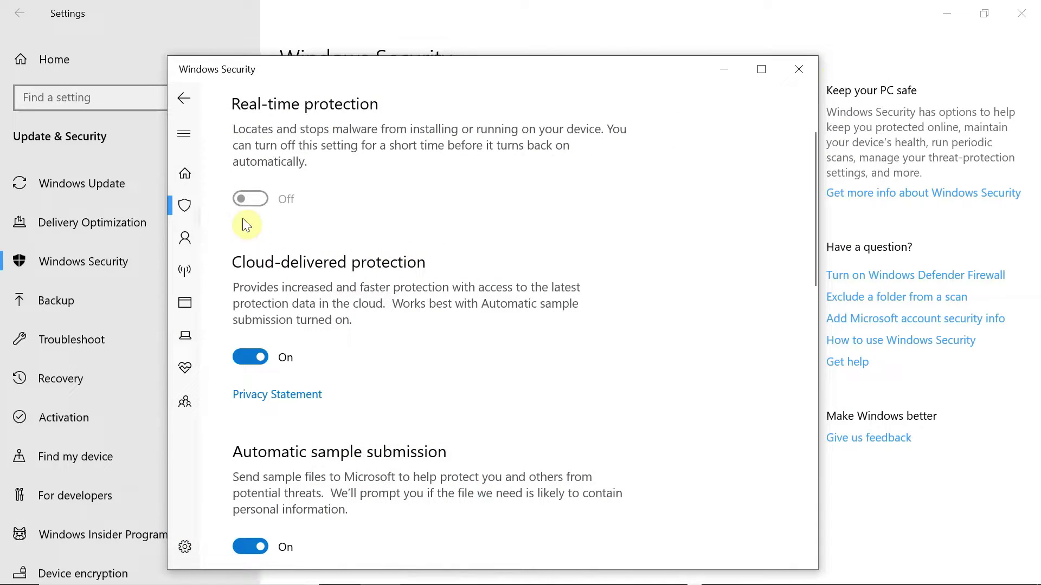
Close the Windows Security window and leave Settings for the Security Essentials Download page in Chrome.
key(alt+F4)
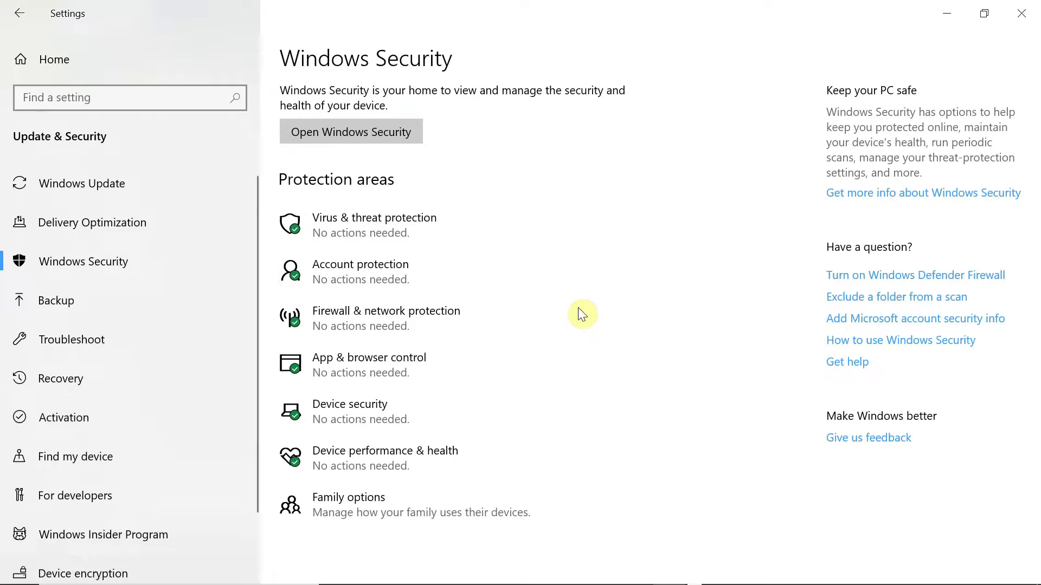
mouse_move(609, 583)
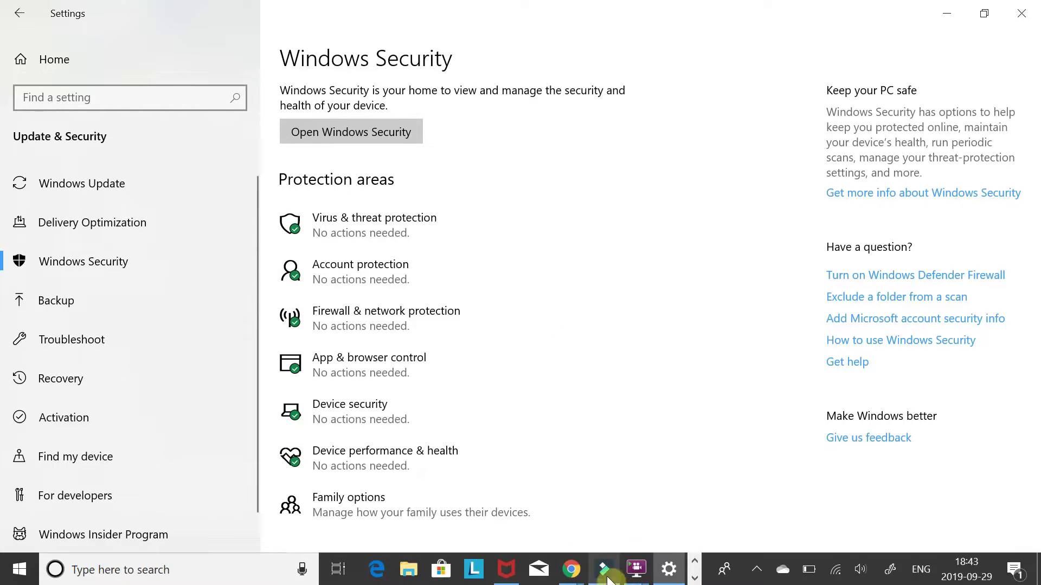
click(670, 570)
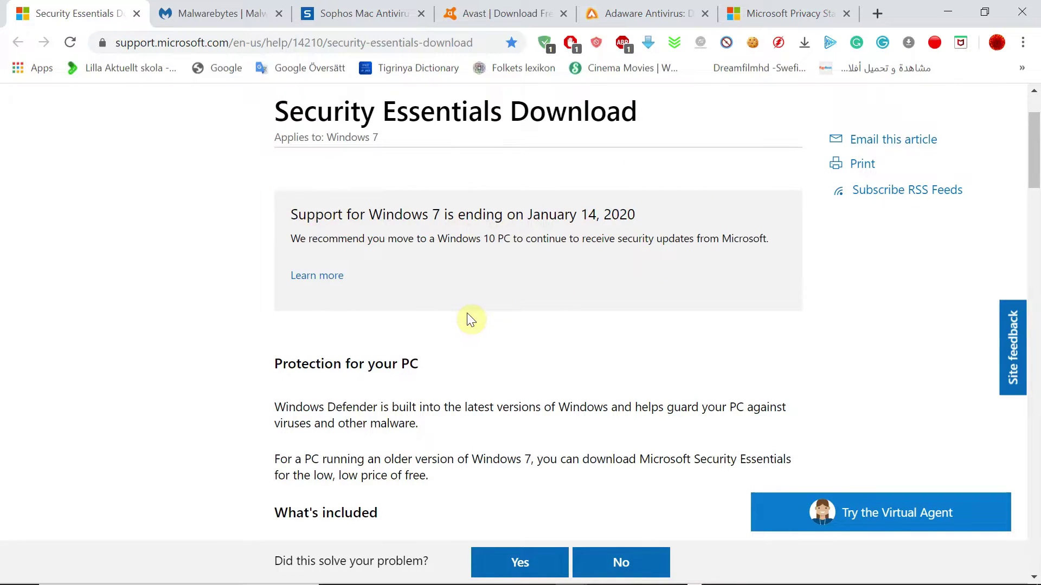
Examine the Security Essentials Download page, including the feature comparison, download instructions and Windows 7 download links by language.
scroll(467, 314, down, 1)
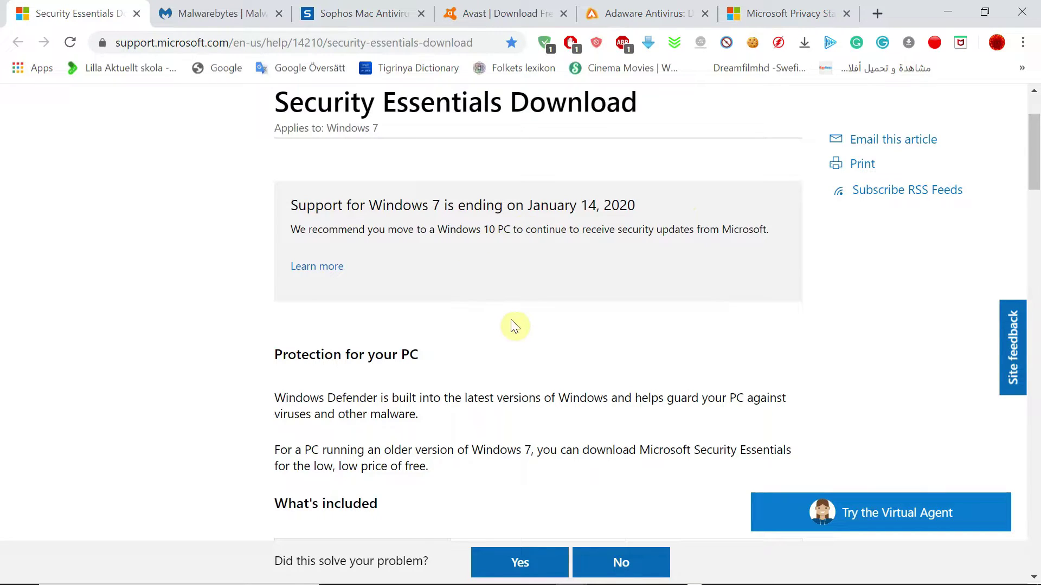
scroll(513, 325, down, 3)
scroll(510, 320, down, 15)
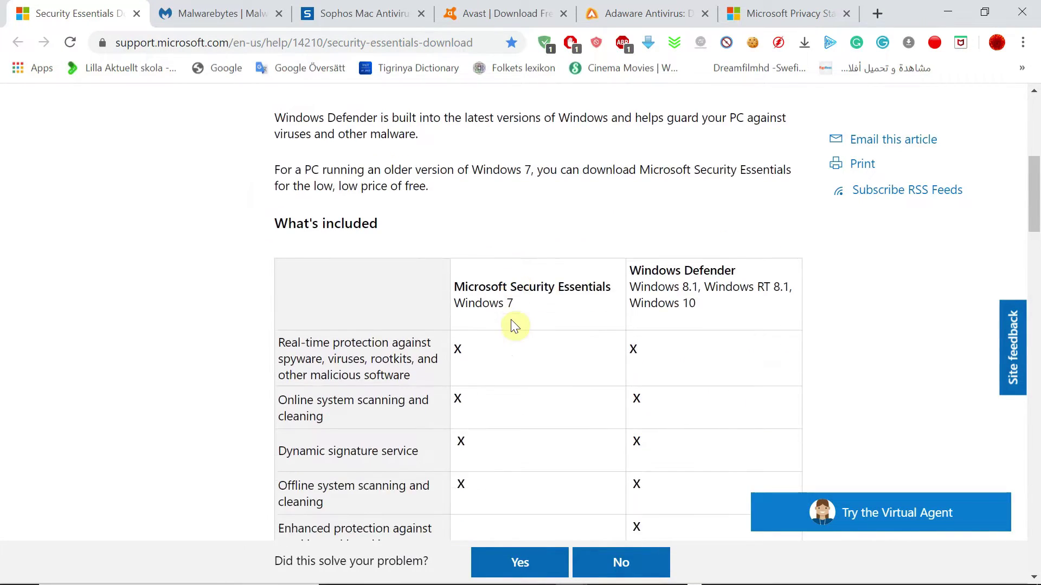
scroll(511, 320, down, 4)
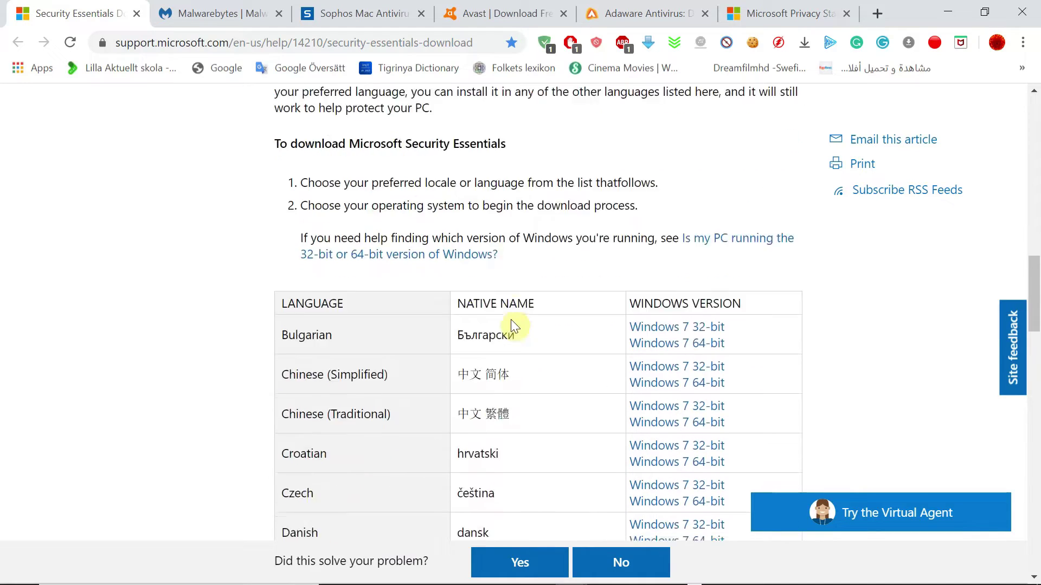
scroll(510, 320, up, 5)
scroll(511, 320, down, 2)
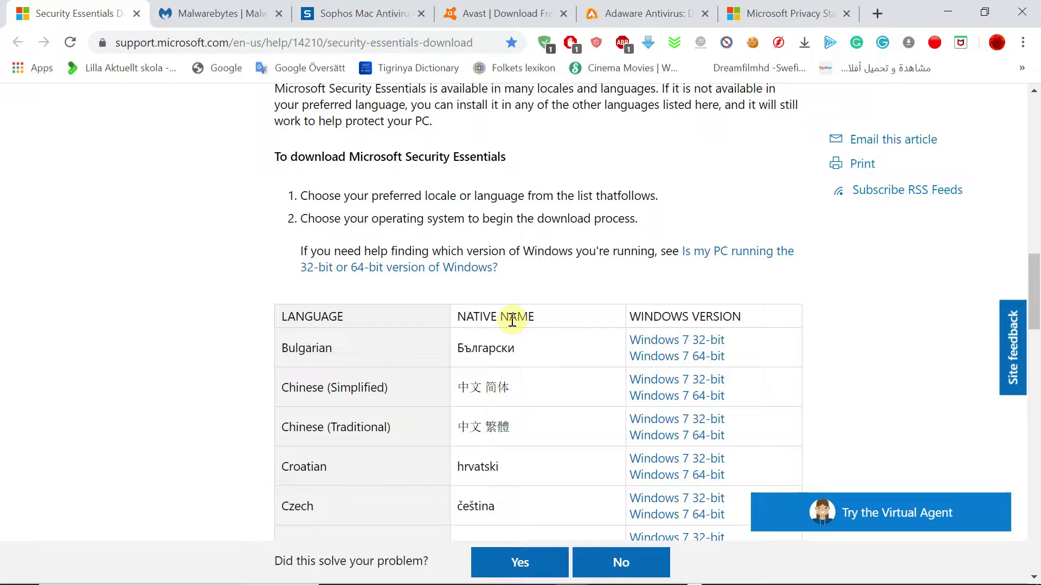
scroll(512, 321, down, 9)
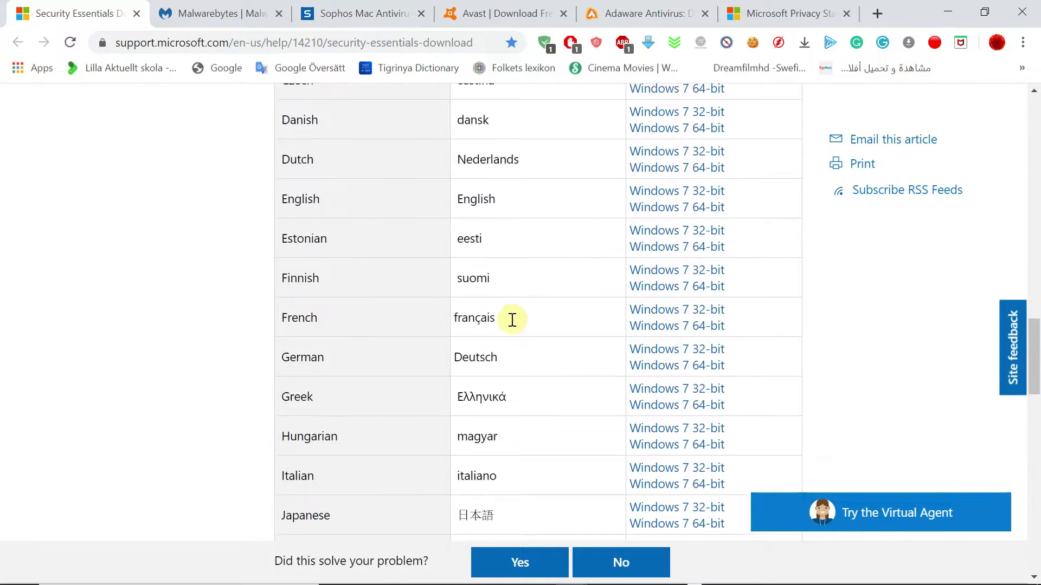
scroll(511, 320, up, 5)
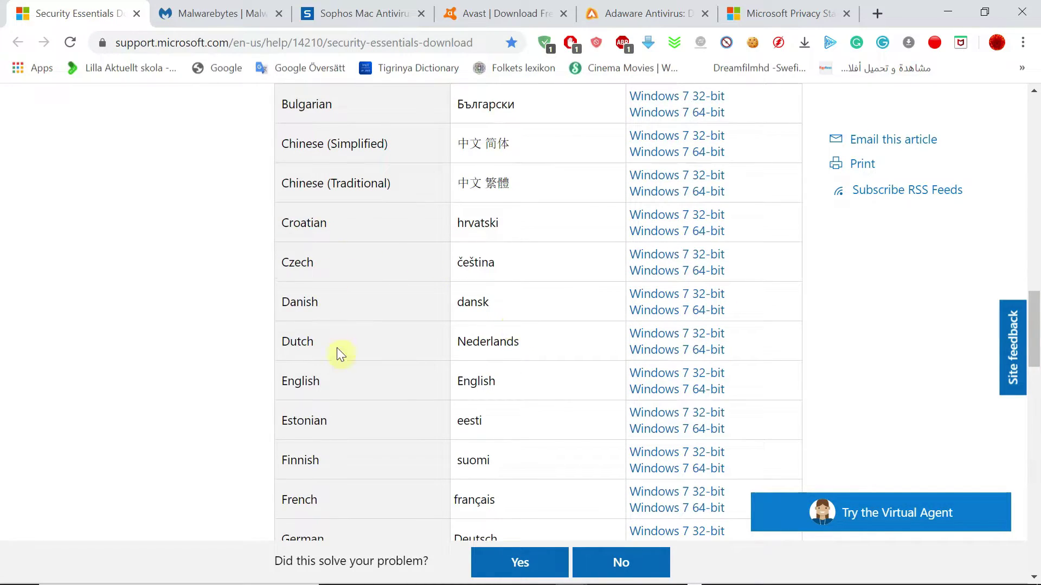
scroll(401, 388, down, 3)
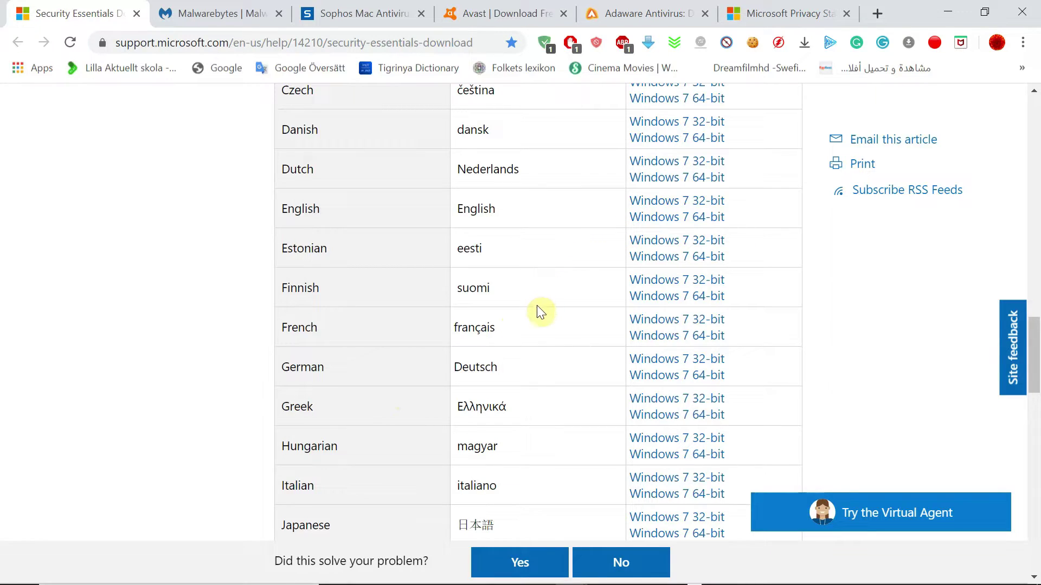
scroll(537, 305, up, 1)
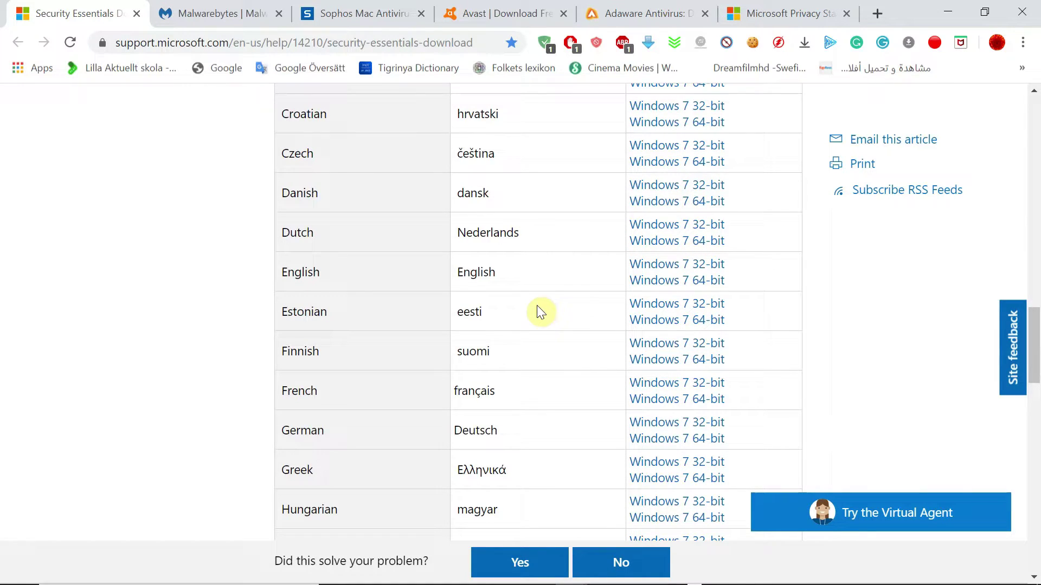